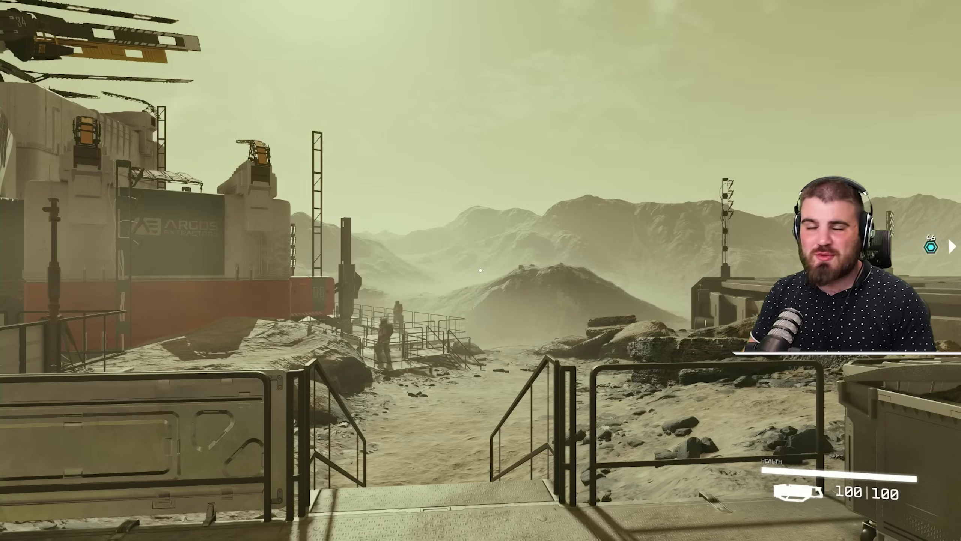
- Pause the game and open the Settings menu
{"action": "key", "text": "Escape"}
{"action": "left_click", "coordinate": [138, 270]}
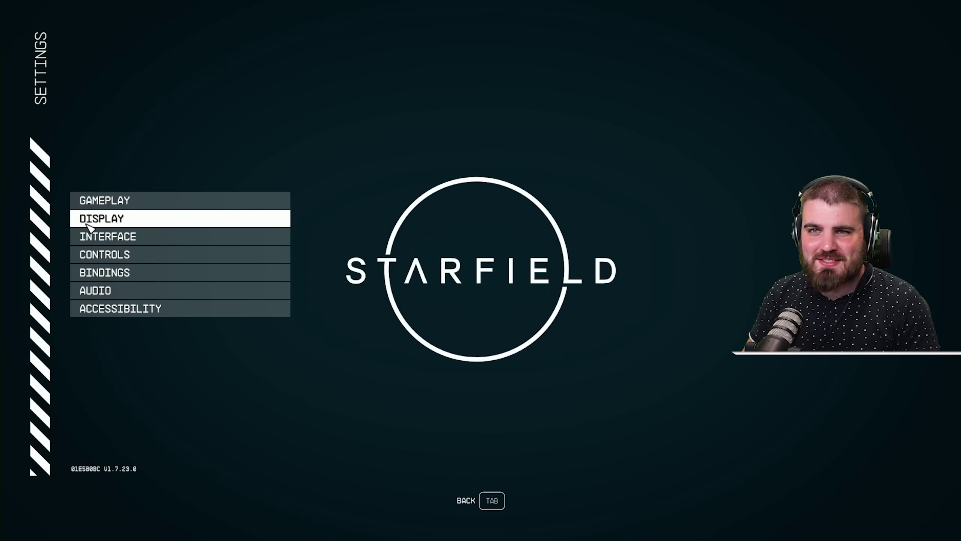
- In Display settings, switch the Graphics Preset to Custom and turn Dynamic Resolution off
{"action": "left_click", "coordinate": [87, 224]}
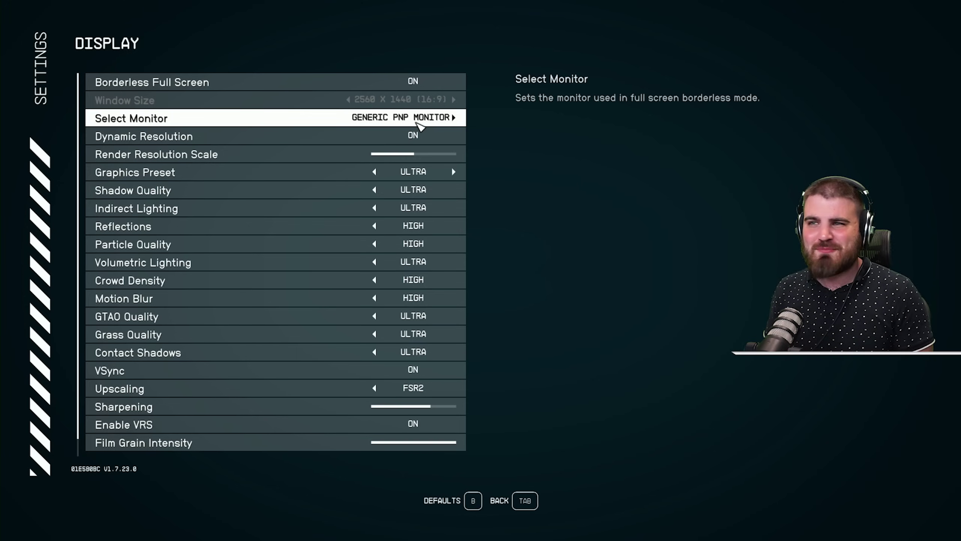
{"action": "left_click", "coordinate": [417, 123]}
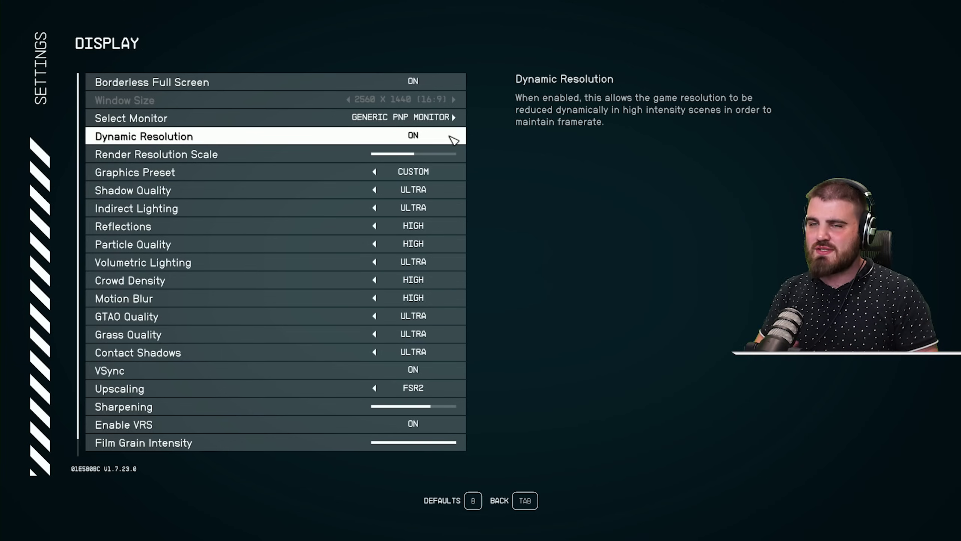
{"action": "left_click", "coordinate": [451, 141]}
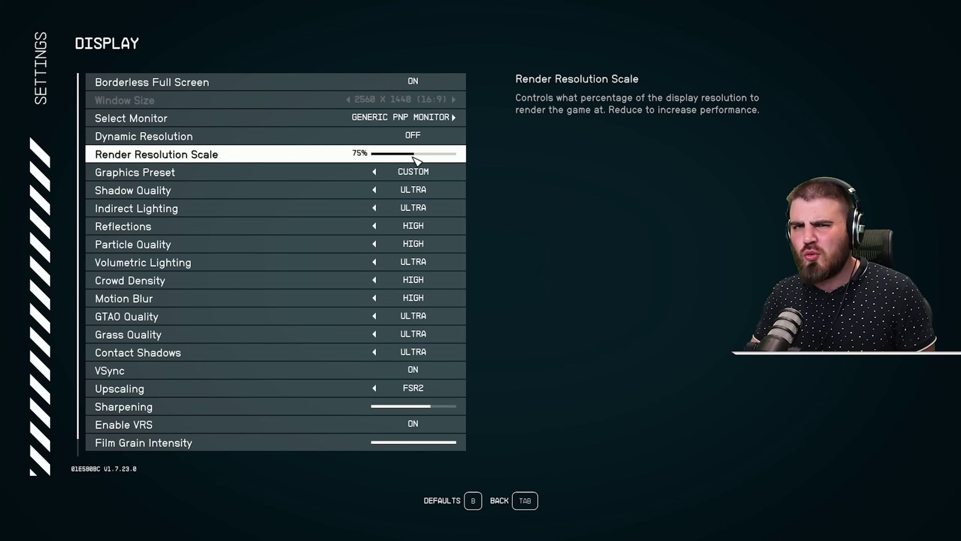
- Sweep Render Resolution Scale between about 68% and 100%, then bring it back down
{"action": "mouse_move", "coordinate": [423, 155]}
{"action": "left_mouse_down"}
{"action": "mouse_move", "coordinate": [455, 154]}
{"action": "mouse_move", "coordinate": [414, 154]}
{"action": "left_mouse_up"}
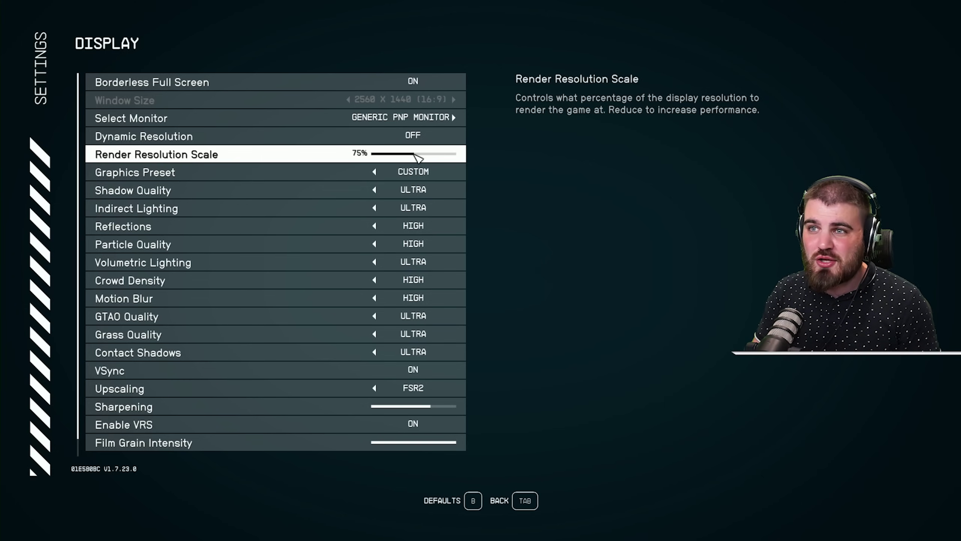
{"action": "left_click", "coordinate": [411, 154]}
{"action": "mouse_move", "coordinate": [411, 154]}
{"action": "left_mouse_down"}
{"action": "mouse_move", "coordinate": [397, 154]}
{"action": "mouse_move", "coordinate": [420, 151]}
{"action": "left_mouse_up"}
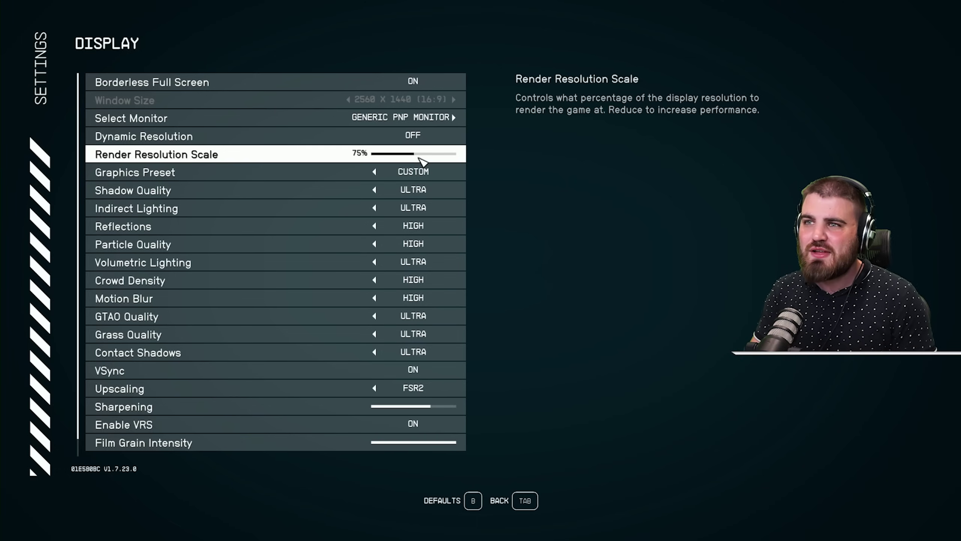
{"action": "left_click", "coordinate": [418, 153]}
{"action": "left_click_drag", "start_coordinate": [419, 154], "coordinate": [431, 154]}
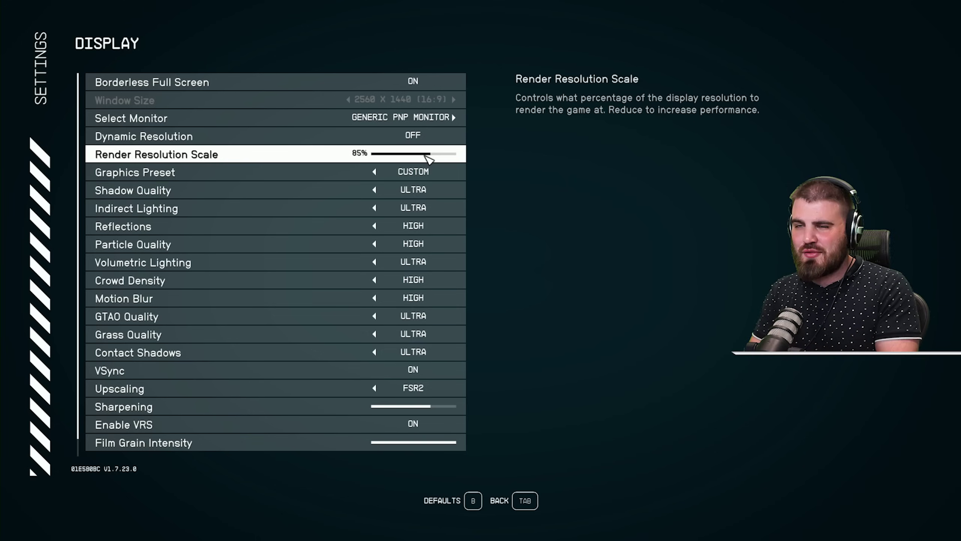
{"action": "mouse_move", "coordinate": [430, 154]}
{"action": "left_mouse_down"}
{"action": "mouse_move", "coordinate": [400, 156]}
{"action": "mouse_move", "coordinate": [413, 156]}
{"action": "left_mouse_up"}
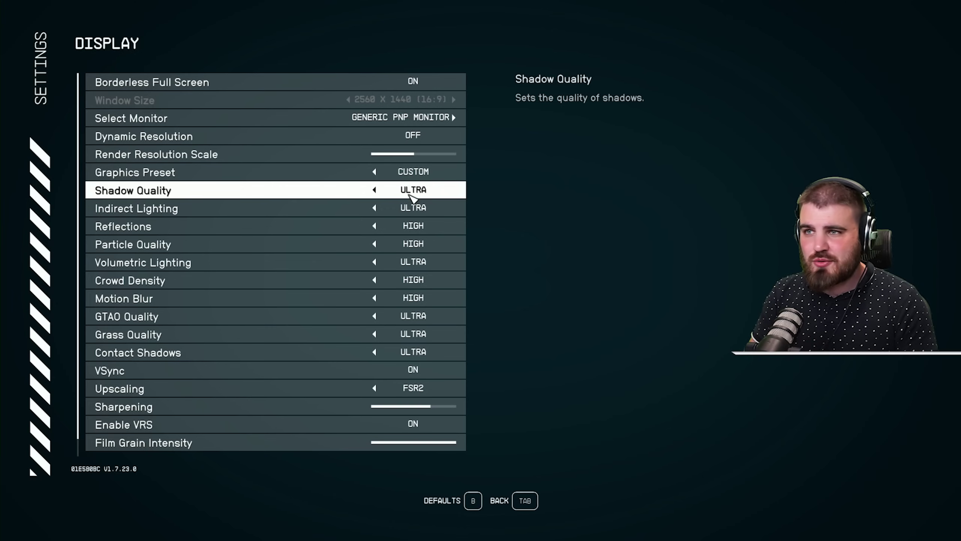
- Set Shadow Quality to Medium after comparing Low through Ultra
{"action": "left_click", "coordinate": [374, 190]}
{"action": "left_click", "coordinate": [374, 189]}
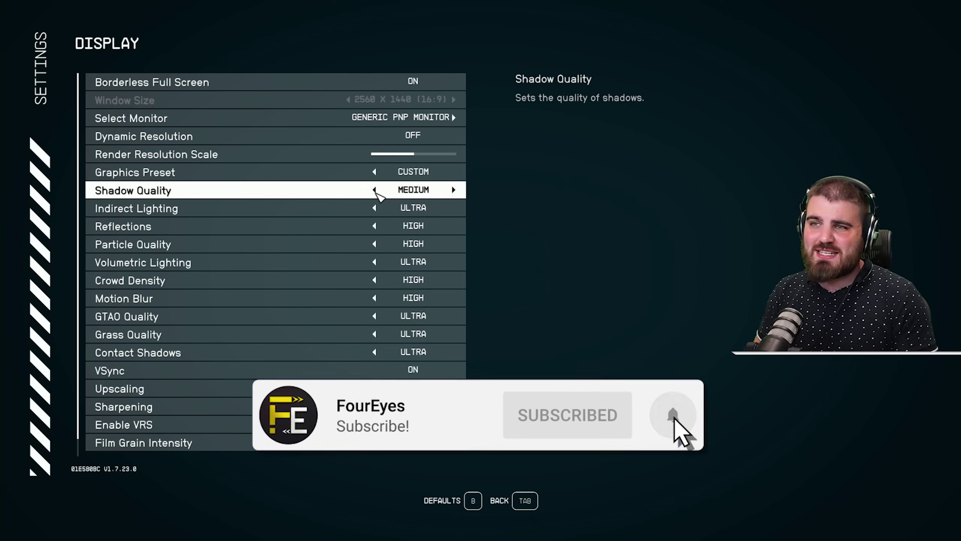
{"action": "left_click", "coordinate": [375, 190]}
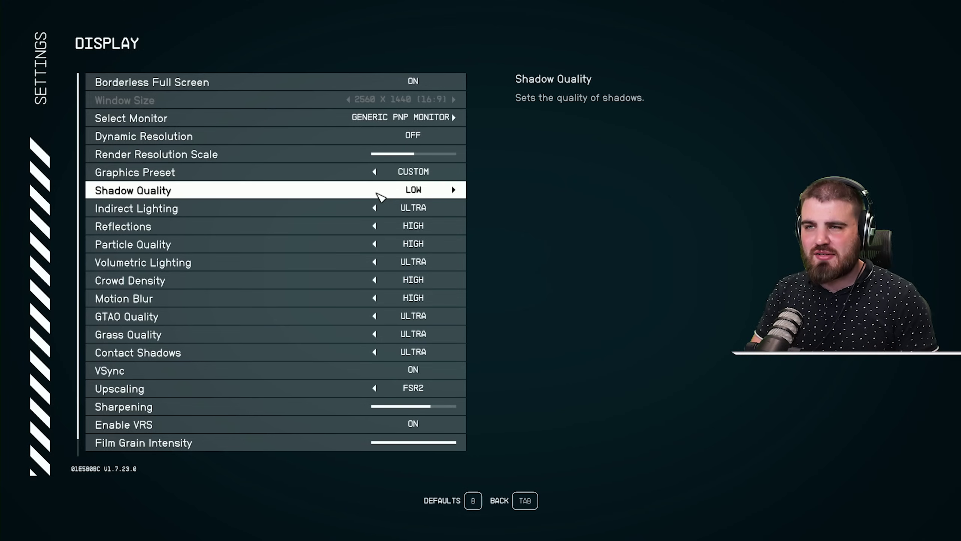
{"action": "left_click", "coordinate": [453, 189]}
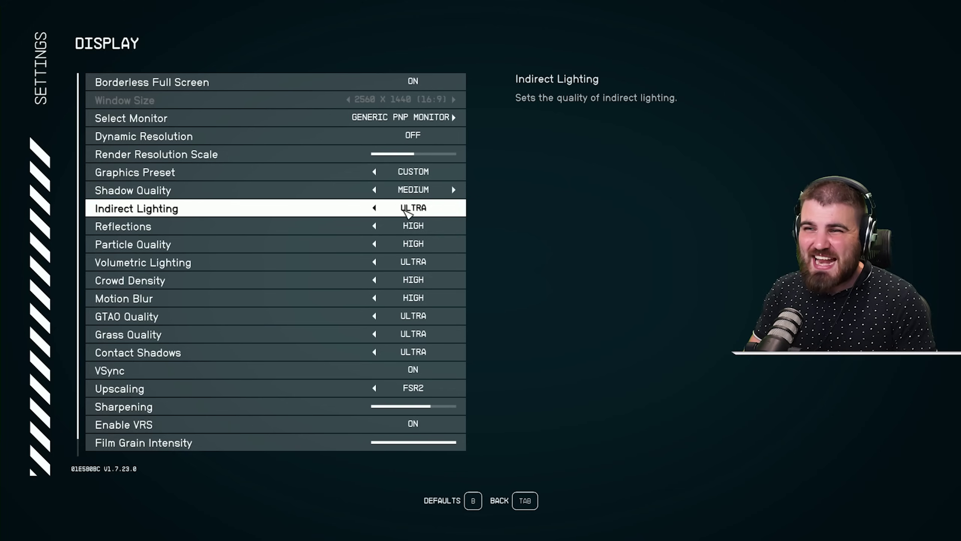
{"action": "left_click", "coordinate": [453, 190]}
{"action": "left_click", "coordinate": [454, 189]}
{"action": "left_click", "coordinate": [375, 190]}
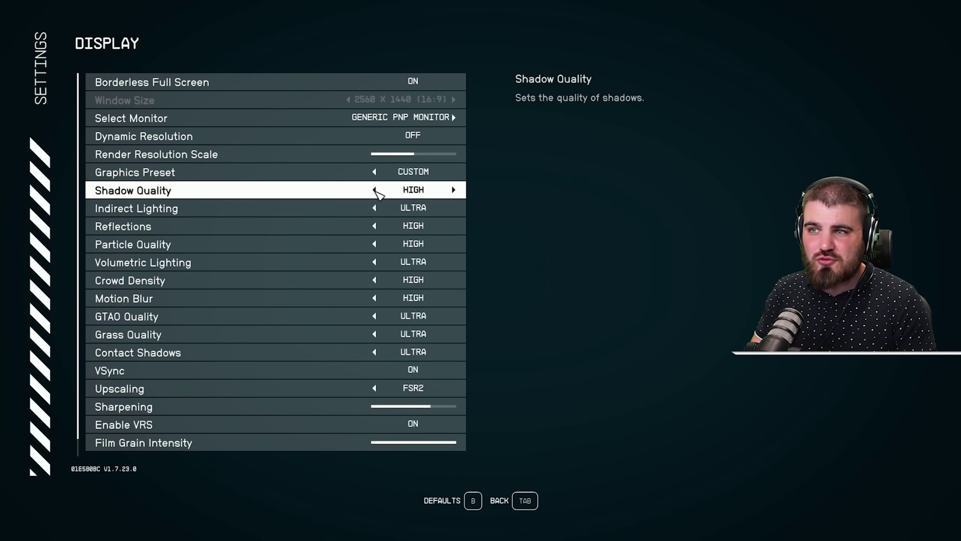
{"action": "left_click", "coordinate": [376, 190]}
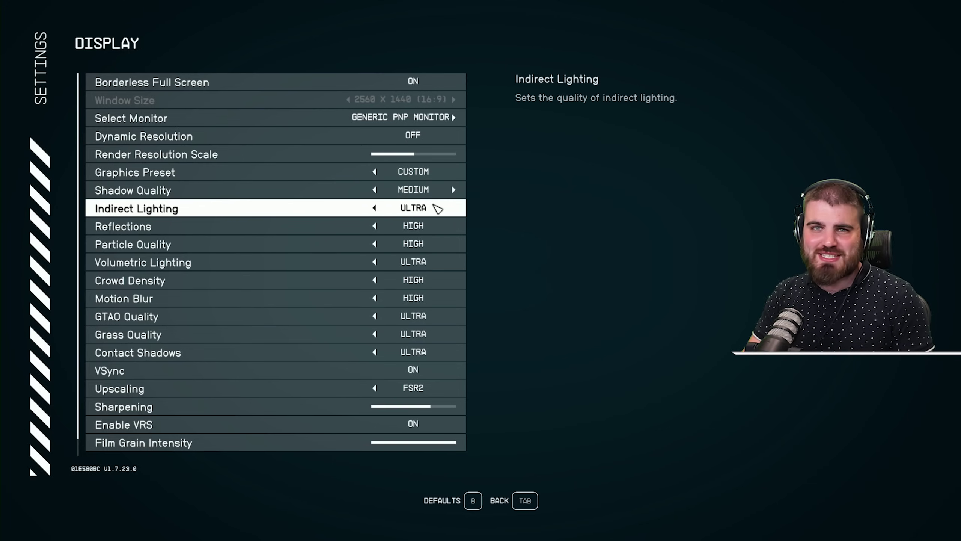
- Set Indirect Lighting to Medium after comparing Low through Ultra
{"action": "left_click", "coordinate": [374, 209]}
{"action": "left_click", "coordinate": [374, 208]}
{"action": "left_click", "coordinate": [374, 209]}
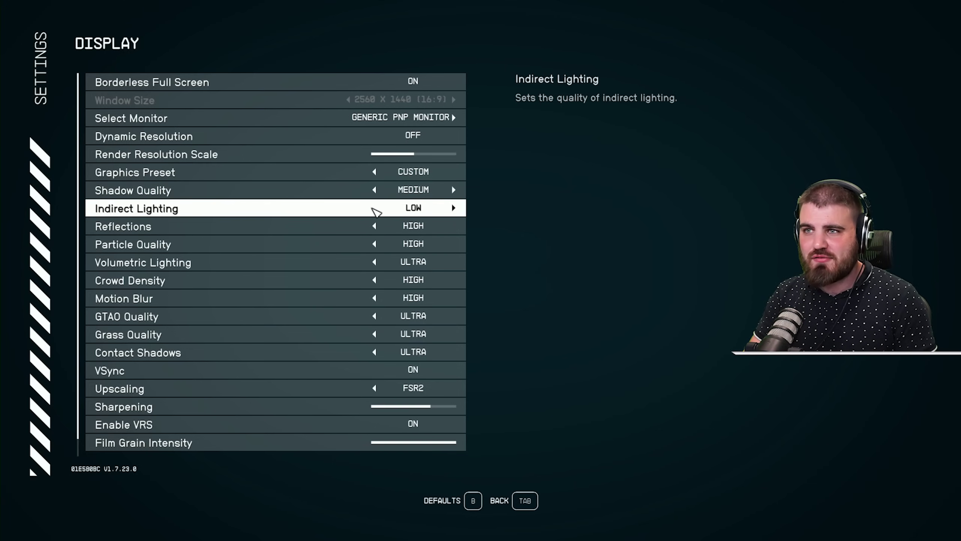
{"action": "left_click", "coordinate": [453, 208]}
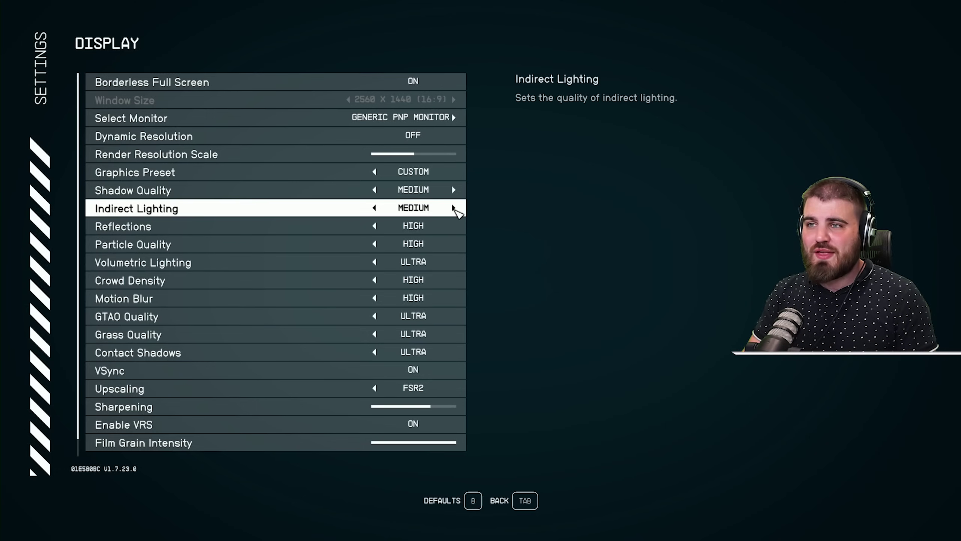
{"action": "left_click", "coordinate": [453, 208]}
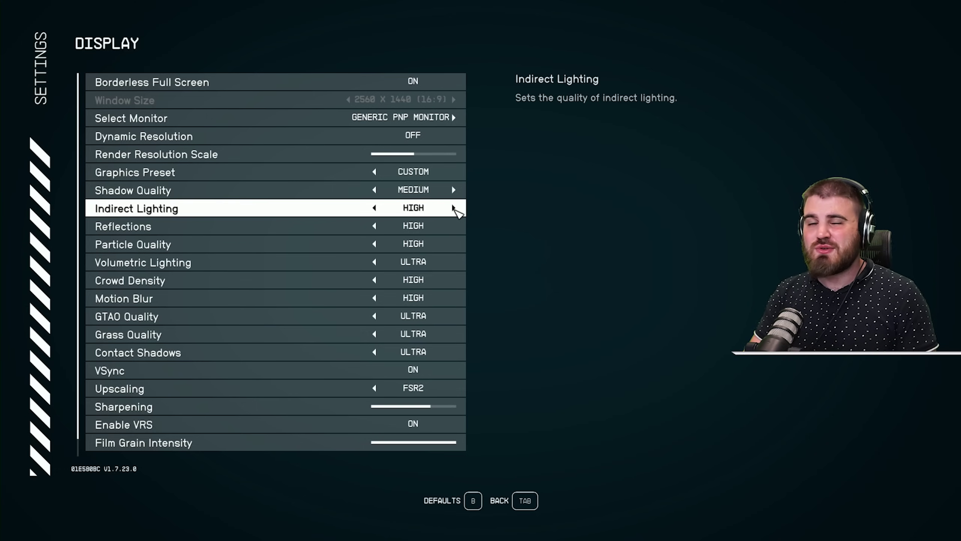
{"action": "left_click", "coordinate": [453, 208]}
{"action": "left_click", "coordinate": [375, 208]}
{"action": "left_click", "coordinate": [374, 208]}
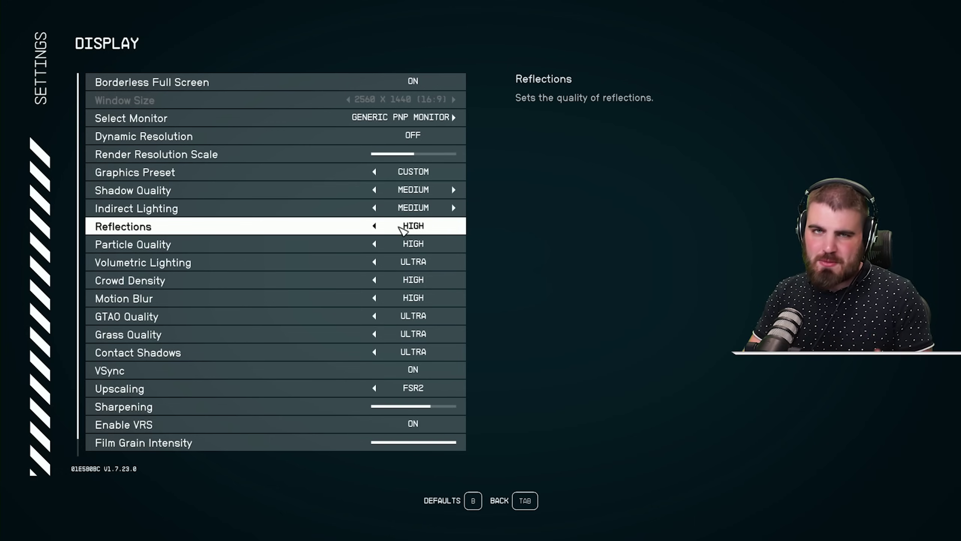
- Settle Reflections on Medium and drop Particle Quality to Low
{"action": "left_click", "coordinate": [375, 226]}
{"action": "left_click", "coordinate": [375, 226]}
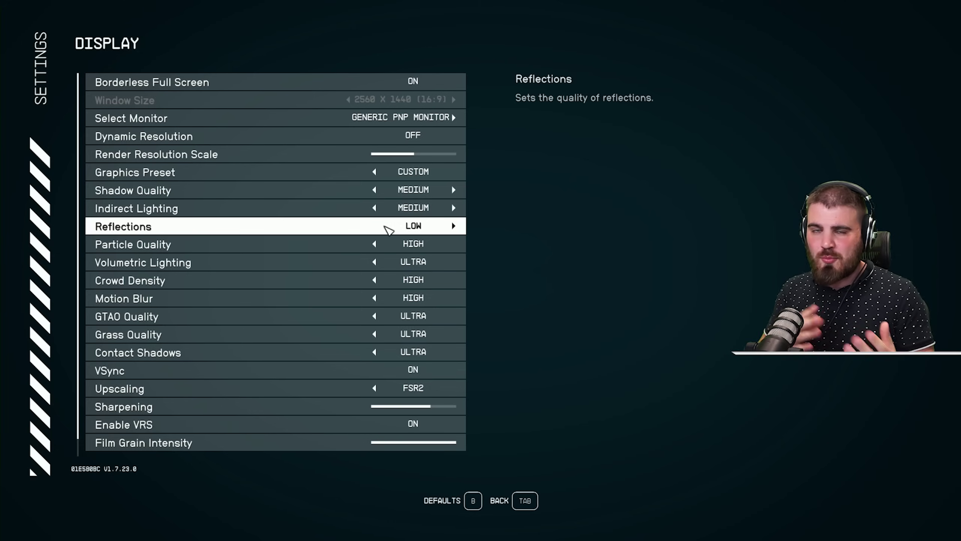
{"action": "left_click", "coordinate": [453, 226]}
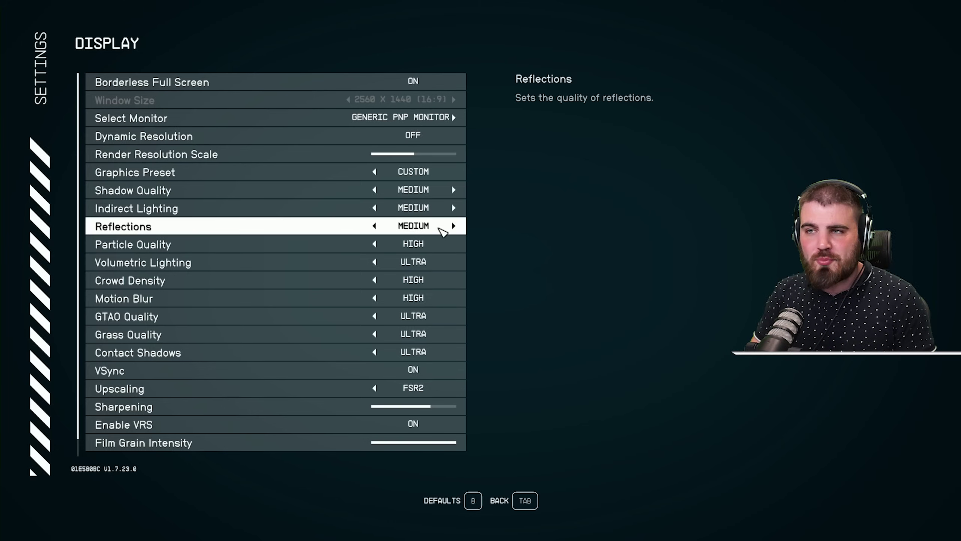
{"action": "left_click", "coordinate": [453, 225]}
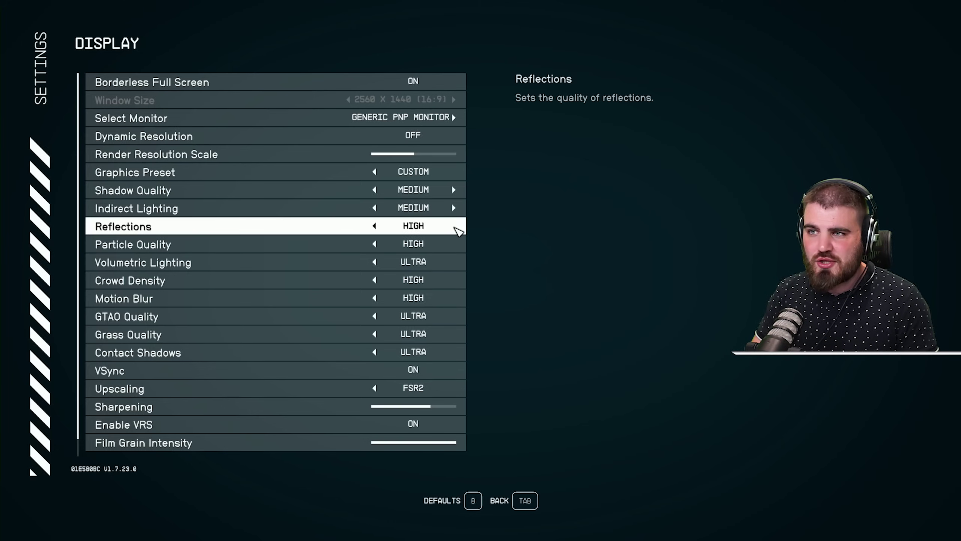
{"action": "left_click", "coordinate": [376, 225]}
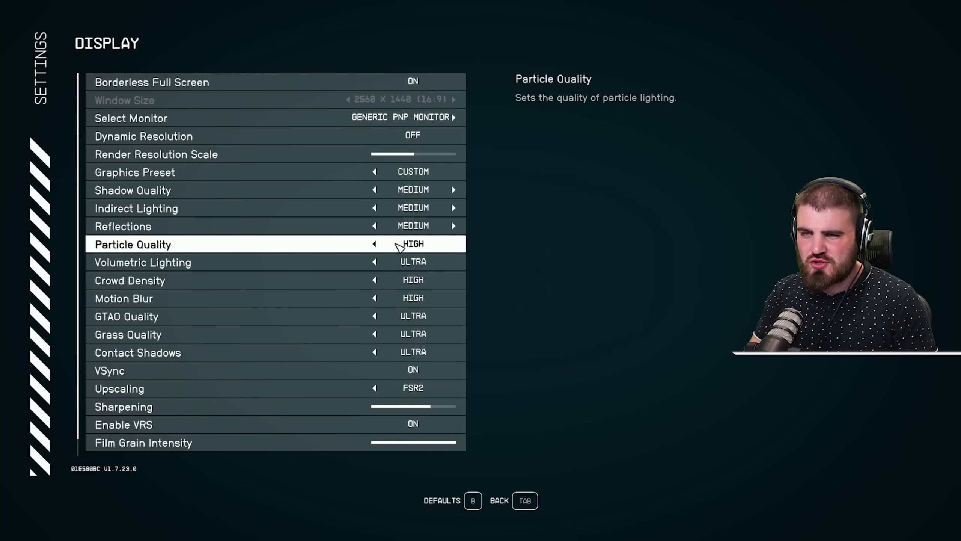
{"action": "left_click", "coordinate": [374, 244]}
{"action": "left_click", "coordinate": [374, 244]}
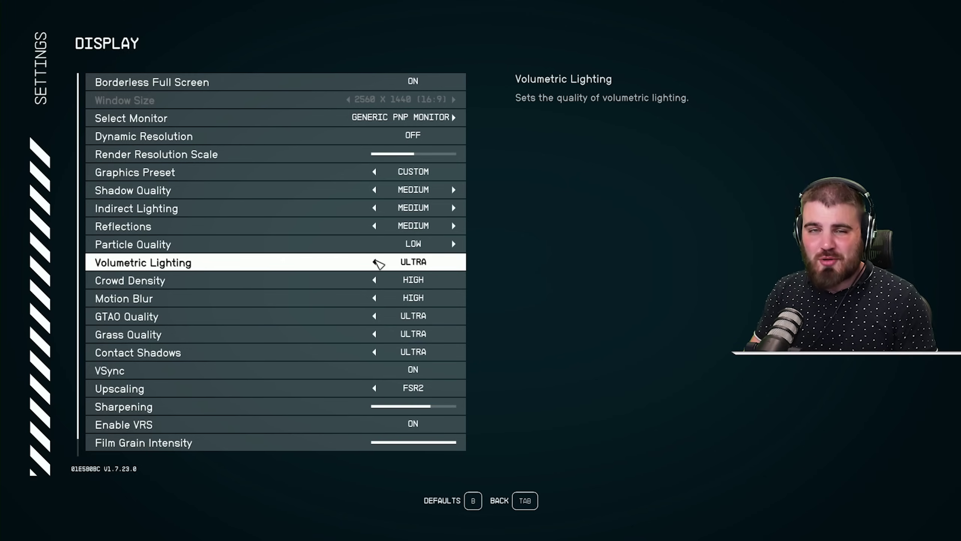
- Lower Volumetric Lighting from Ultra to Low and Crowd Density from High to Low
{"action": "left_click", "coordinate": [375, 262]}
{"action": "left_click", "coordinate": [375, 262]}
{"action": "left_click", "coordinate": [374, 262]}
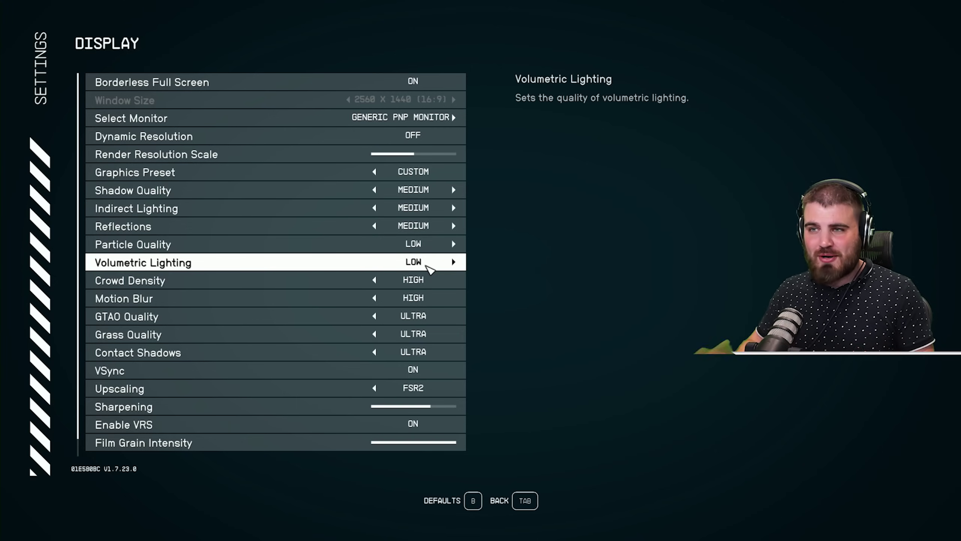
{"action": "left_click", "coordinate": [453, 261]}
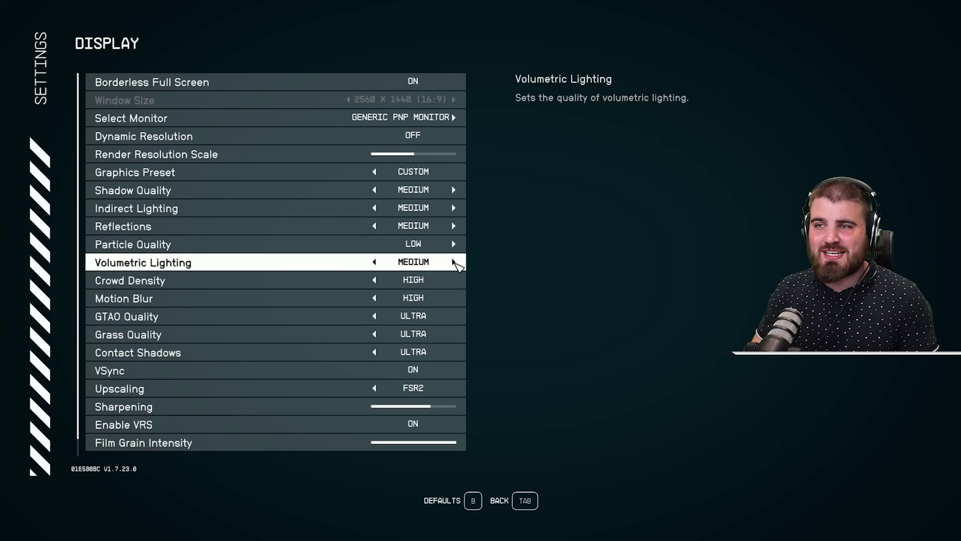
{"action": "key", "text": "Left"}
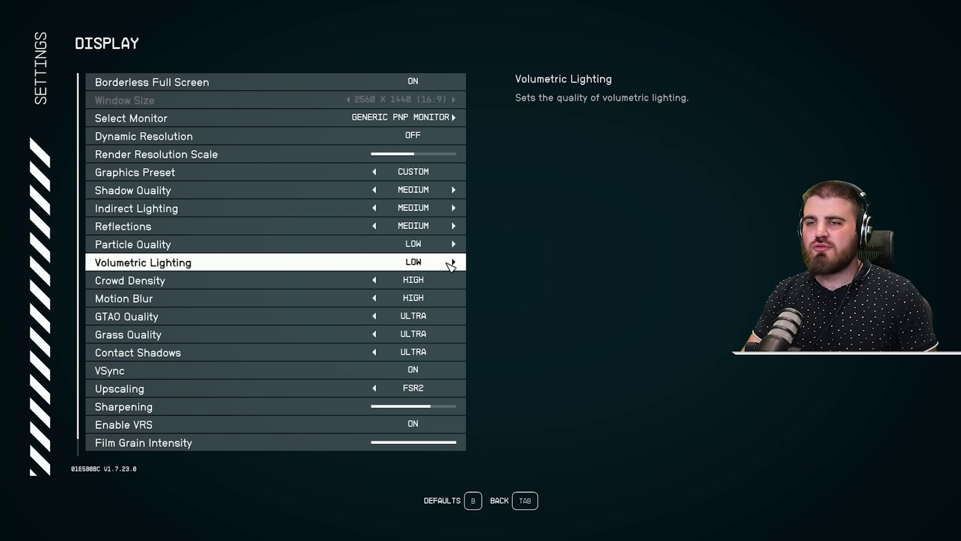
{"action": "left_click", "coordinate": [375, 279]}
{"action": "left_click", "coordinate": [375, 278]}
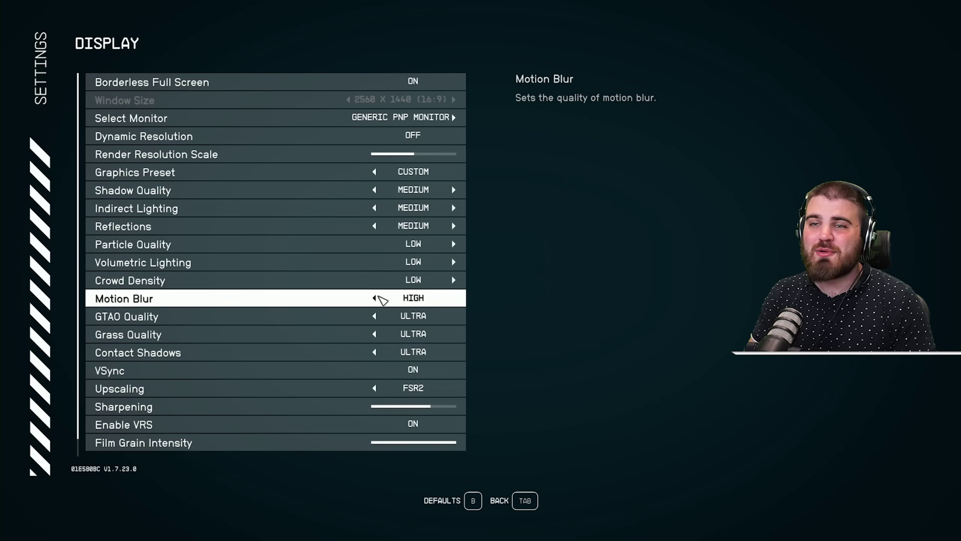
- Step Motion Blur down from High to Off, briefly comparing it at Low
{"action": "left_click", "coordinate": [375, 298]}
{"action": "left_click", "coordinate": [375, 298]}
{"action": "left_click", "coordinate": [375, 298]}
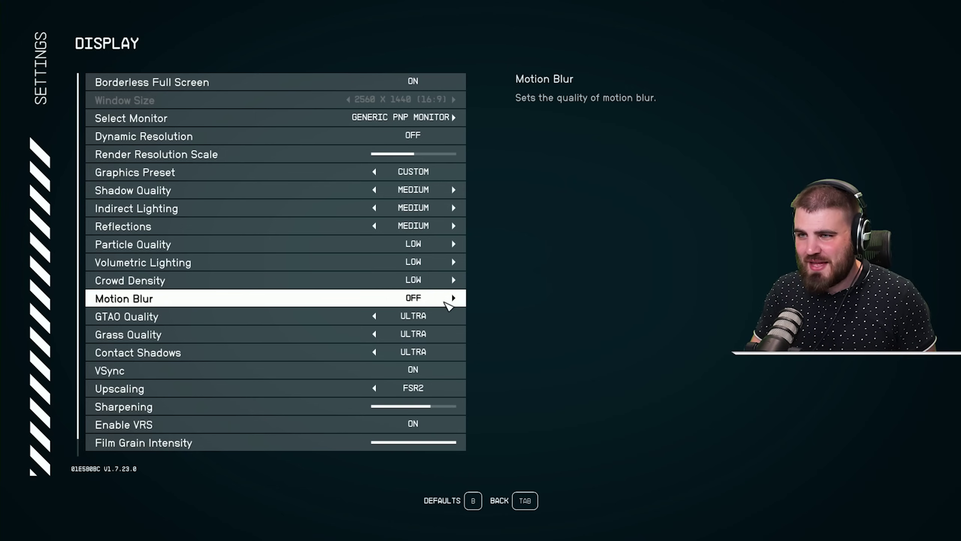
{"action": "left_click", "coordinate": [454, 299]}
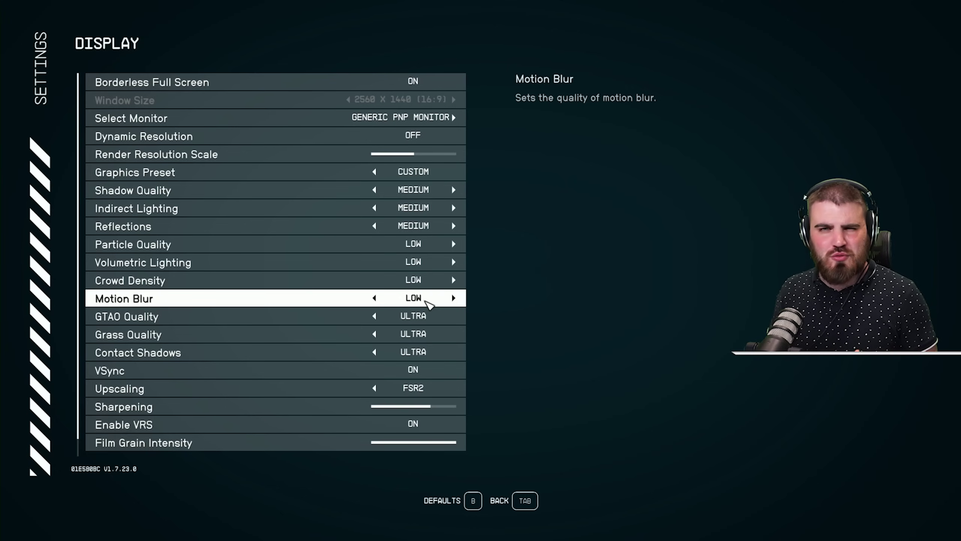
{"action": "left_click", "coordinate": [374, 298]}
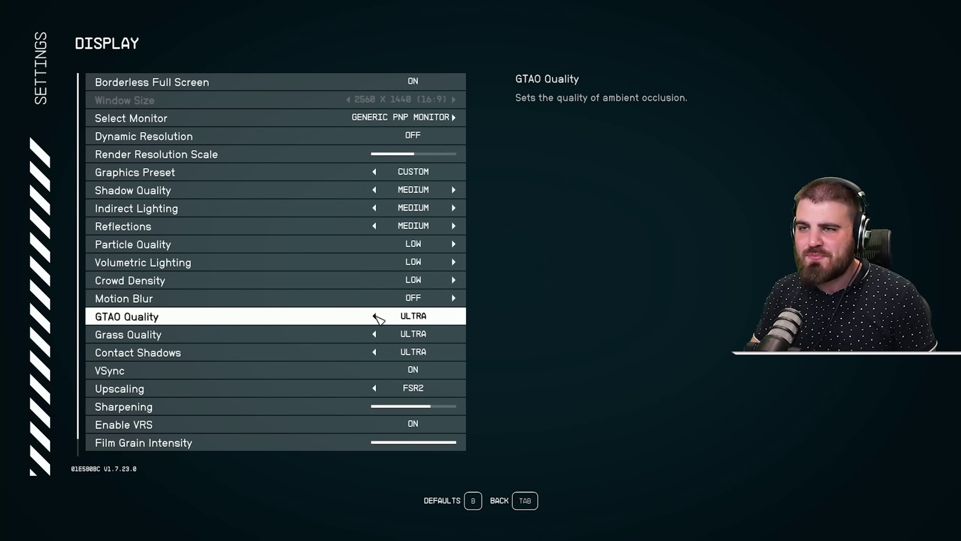
- Set GTAO Quality to Low and Grass Quality to High
{"action": "left_click", "coordinate": [375, 317]}
{"action": "left_click", "coordinate": [375, 317]}
{"action": "left_click", "coordinate": [374, 317]}
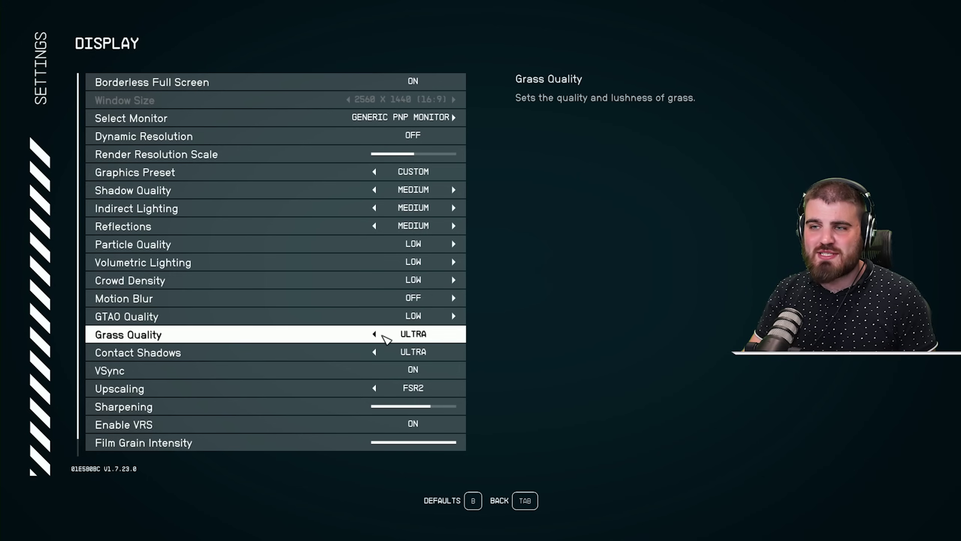
{"action": "left_click", "coordinate": [375, 333]}
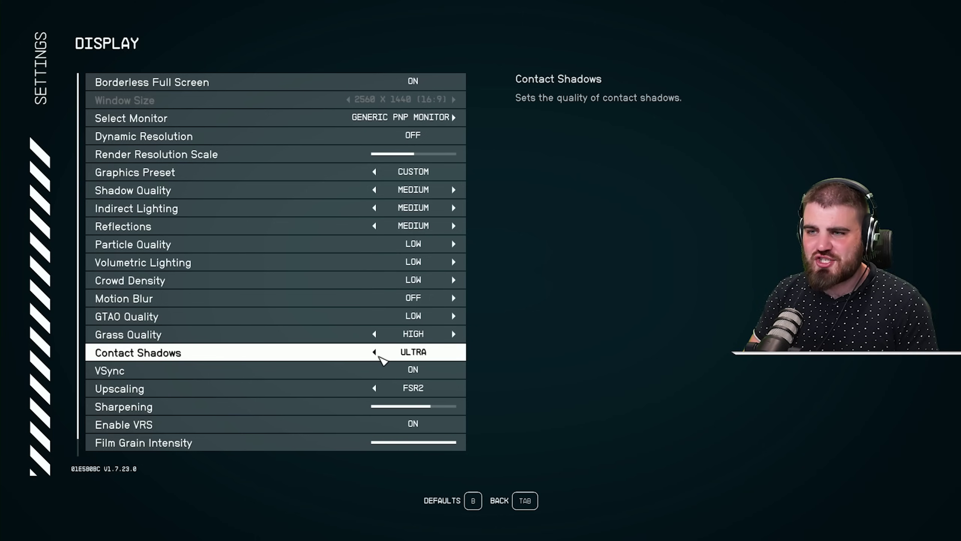
- Settle Contact Shadows at Medium after trying Low through Ultra
{"action": "left_click", "coordinate": [375, 352]}
{"action": "left_click", "coordinate": [375, 352]}
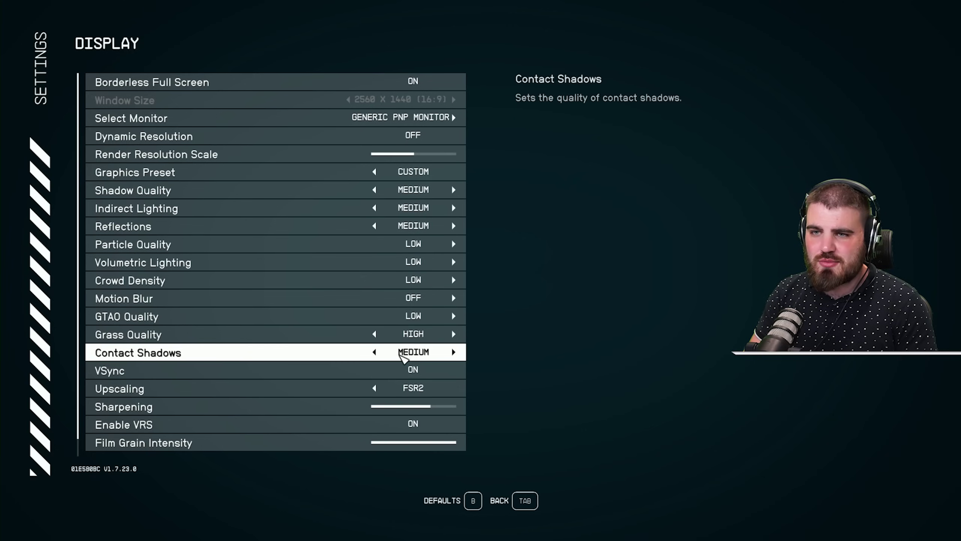
{"action": "left_click", "coordinate": [372, 354]}
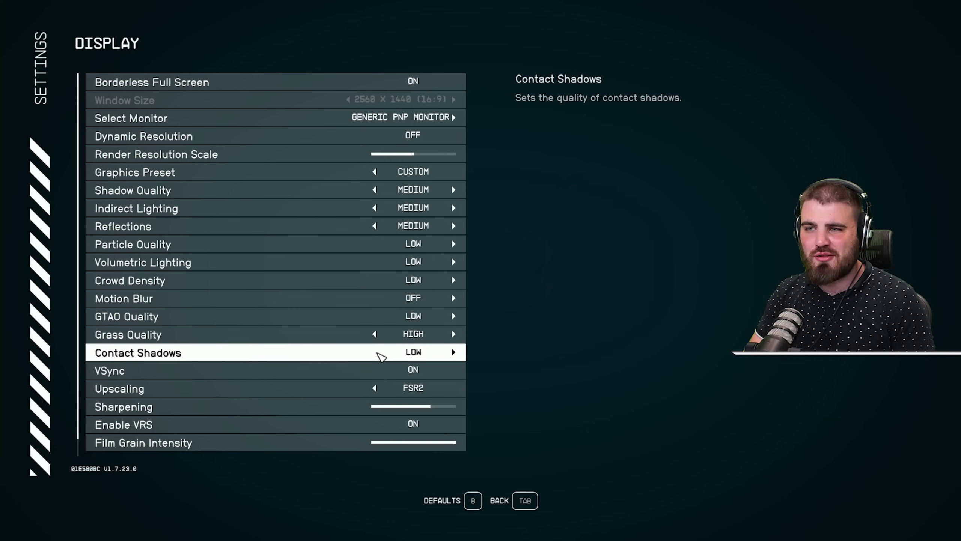
{"action": "left_click", "coordinate": [453, 353]}
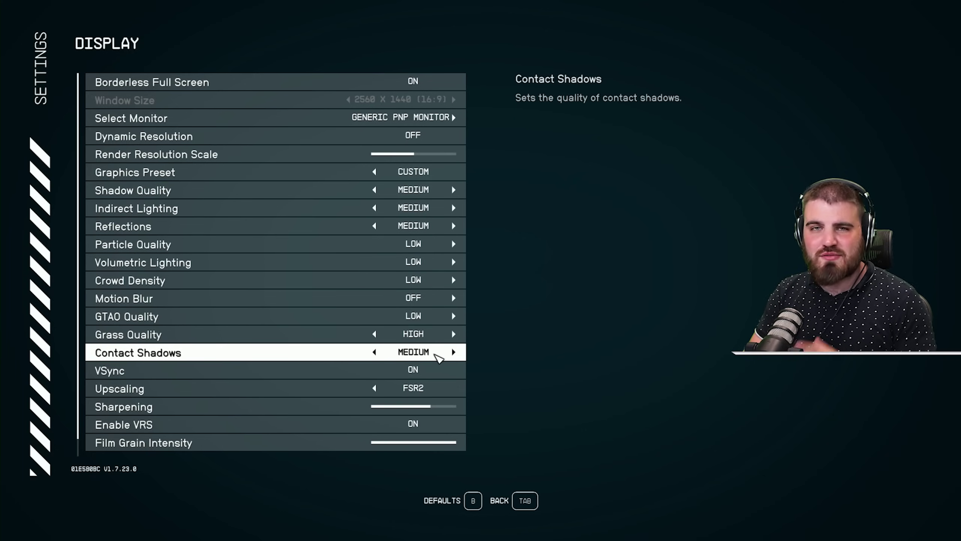
{"action": "left_click", "coordinate": [454, 354]}
{"action": "left_click", "coordinate": [453, 352]}
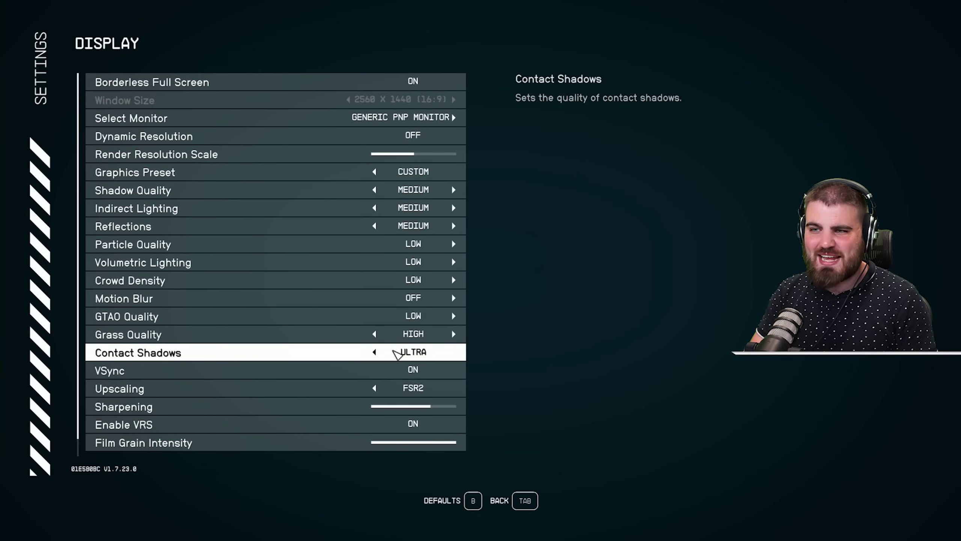
{"action": "left_click", "coordinate": [375, 352]}
{"action": "left_click", "coordinate": [375, 352]}
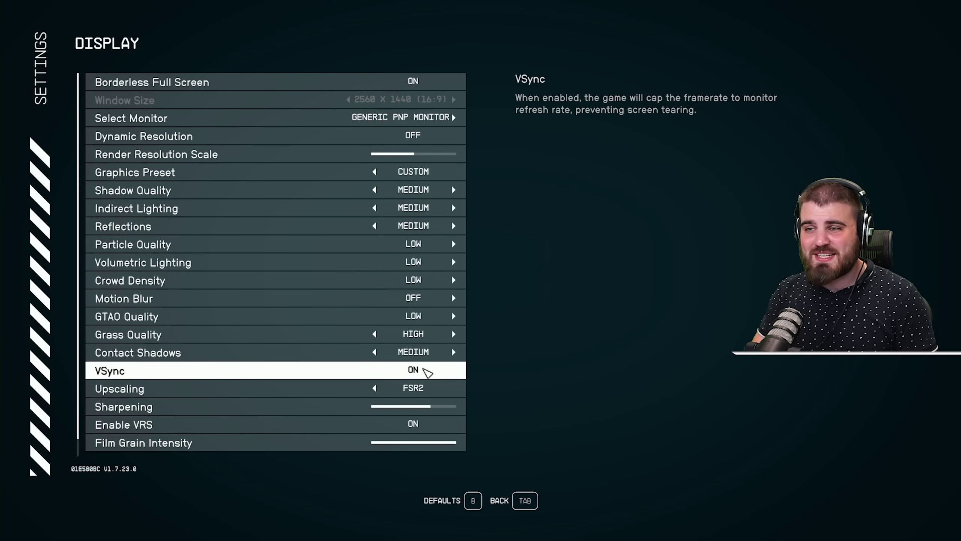
- Turn VSync off and return Upscaling to FSR2 after briefly switching it off
{"action": "left_click", "coordinate": [424, 369]}
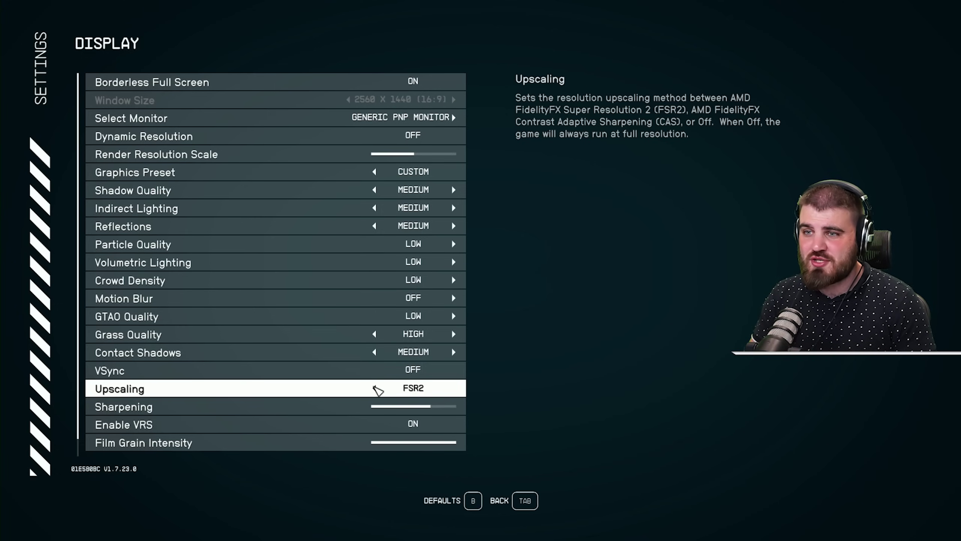
{"action": "left_click", "coordinate": [374, 389]}
{"action": "left_click", "coordinate": [374, 389]}
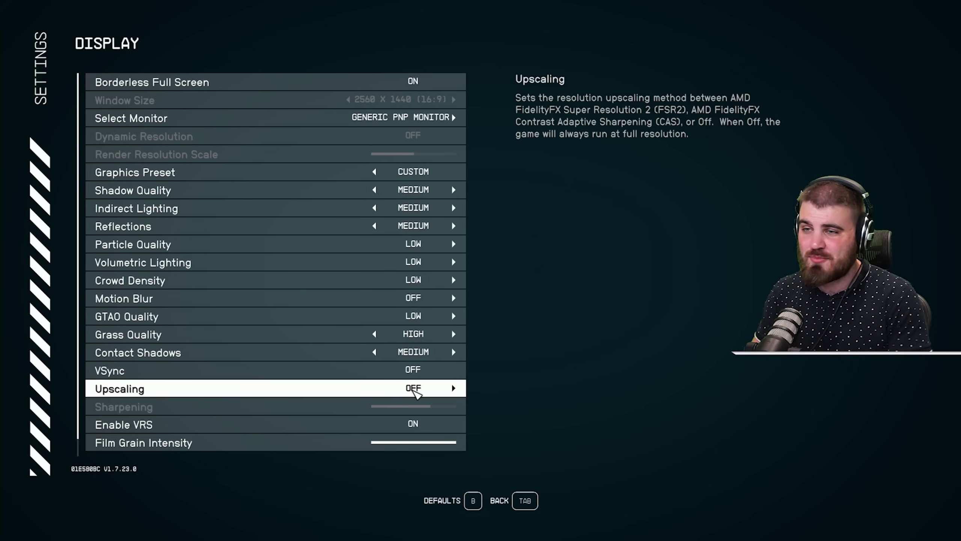
{"action": "left_click", "coordinate": [453, 388]}
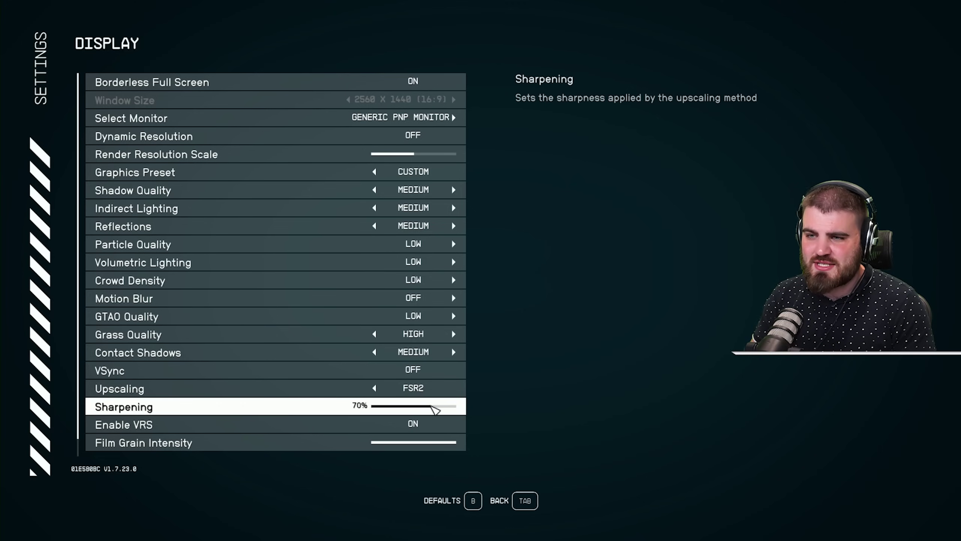
- Push FSR2 Sharpening up to 100%, then settle it at about 77%
{"action": "left_click_drag", "start_coordinate": [431, 406], "coordinate": [439, 406]}
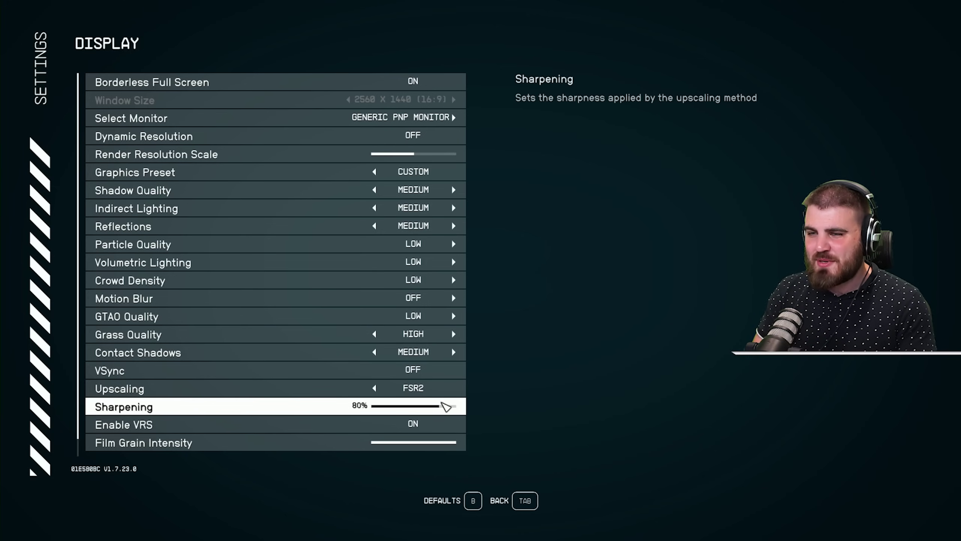
{"action": "left_click_drag", "start_coordinate": [444, 408], "coordinate": [495, 410]}
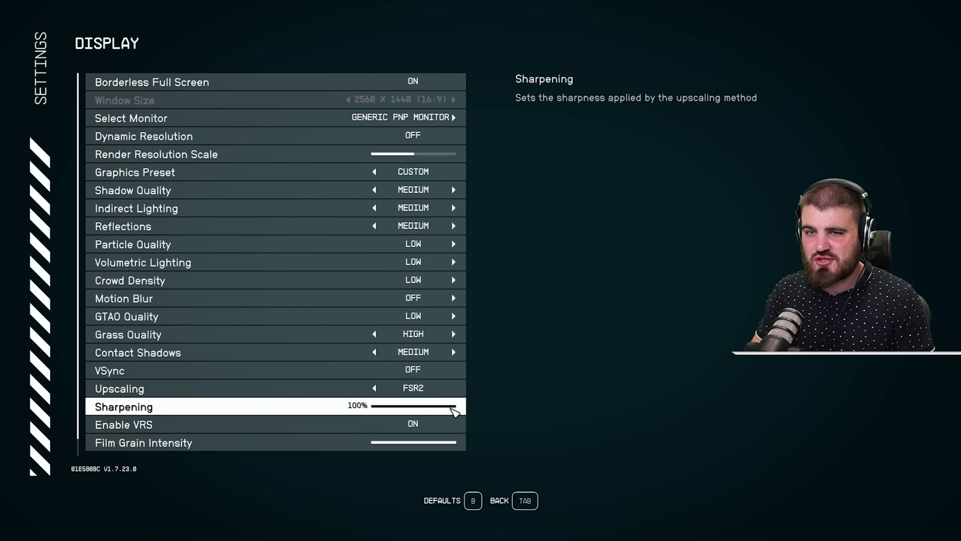
{"action": "mouse_move", "coordinate": [452, 409]}
{"action": "left_mouse_down"}
{"action": "mouse_move", "coordinate": [427, 408]}
{"action": "mouse_move", "coordinate": [440, 409]}
{"action": "left_mouse_up"}
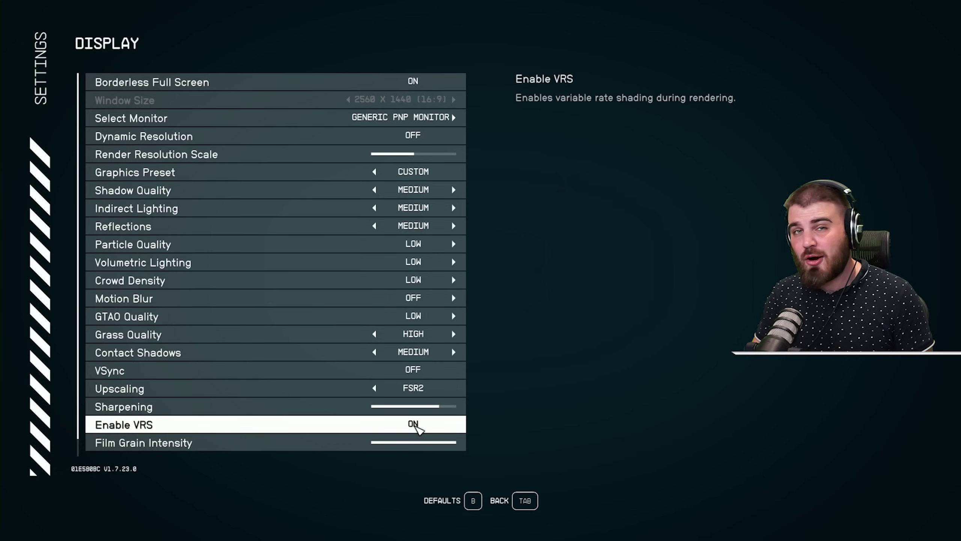
- Drop Film Grain Intensity from 0.24 to 0.00, disable Depth of Field, and go back to the settings menu
{"action": "scroll", "coordinate": [420, 427], "scroll_direction": "down", "scroll_amount": 1}
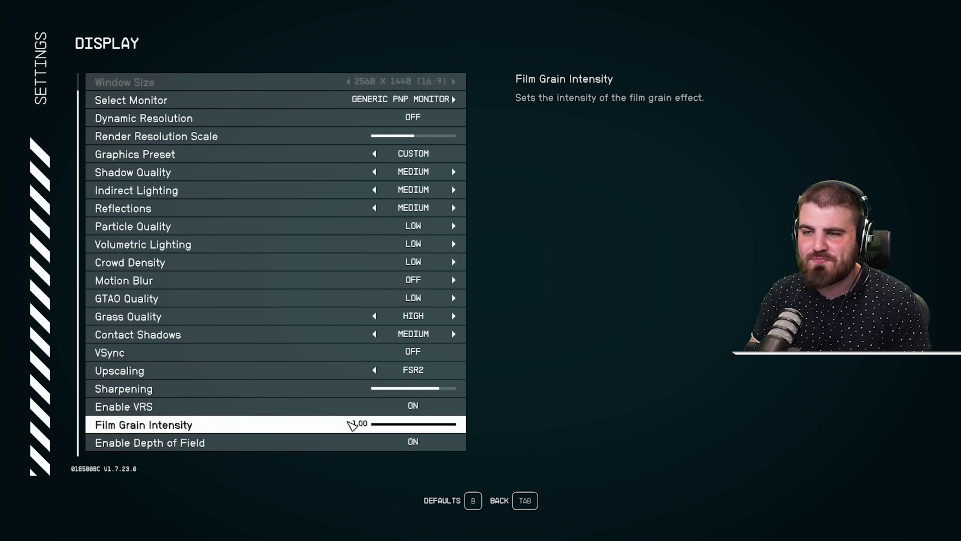
{"action": "left_click", "coordinate": [391, 423]}
{"action": "left_click_drag", "start_coordinate": [378, 424], "coordinate": [318, 425]}
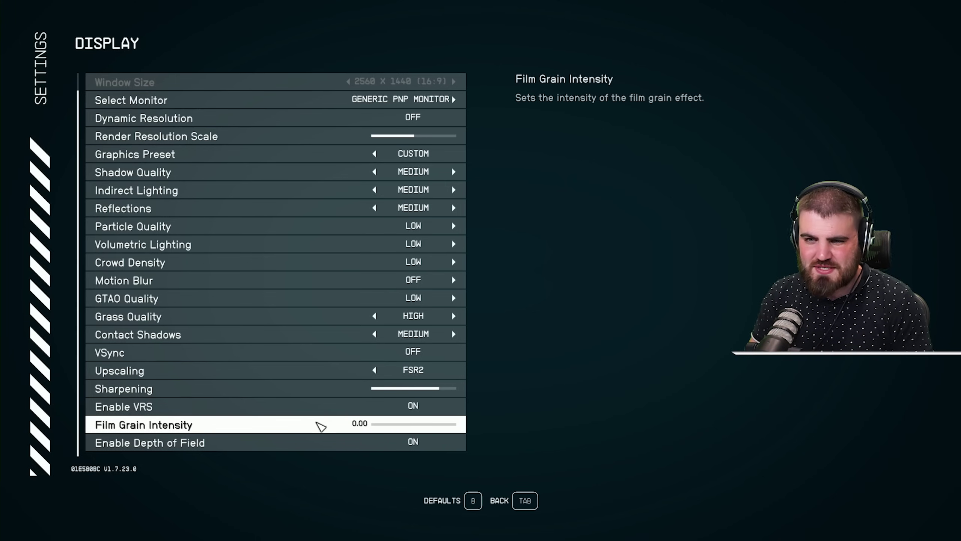
{"action": "left_click", "coordinate": [412, 441]}
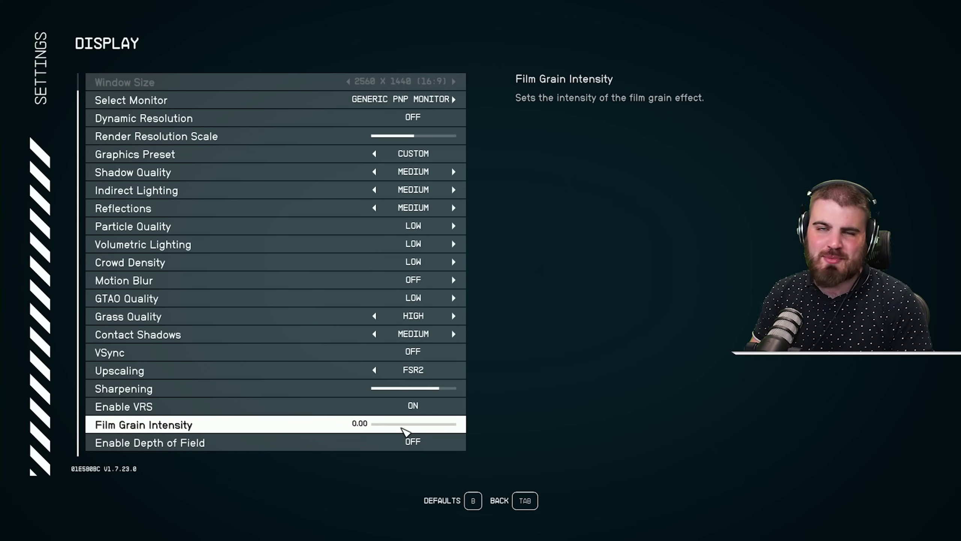
{"action": "key", "text": "Tab"}
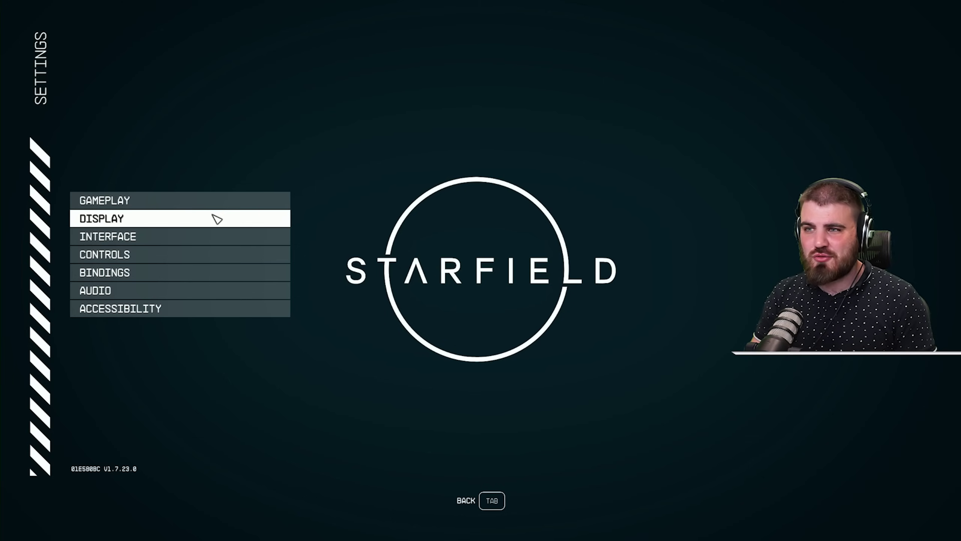
- In Controls, try Look Sensitivity H at 30% and restore 15%, then set Mouse Look Sensitivity to 16%
{"action": "left_click", "coordinate": [191, 260]}
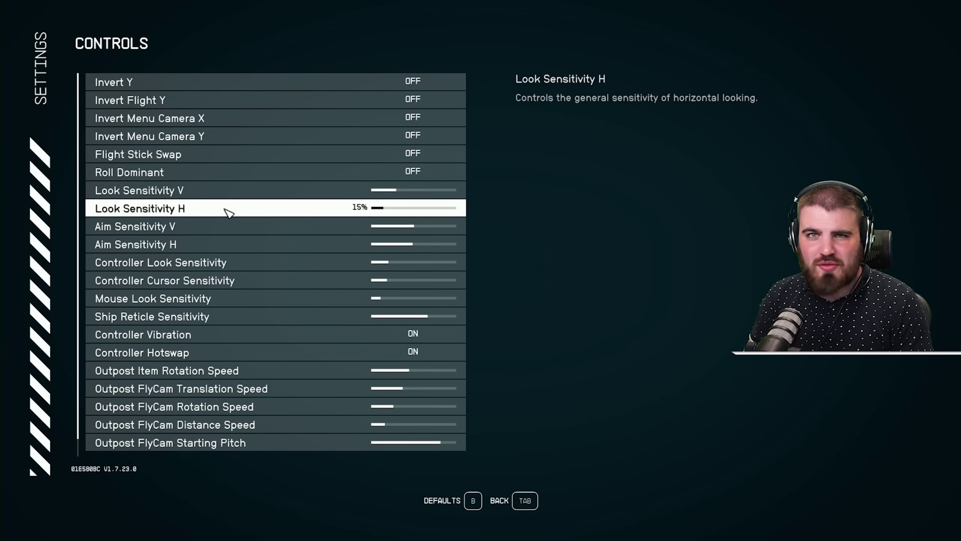
{"action": "left_click_drag", "start_coordinate": [384, 209], "coordinate": [396, 208]}
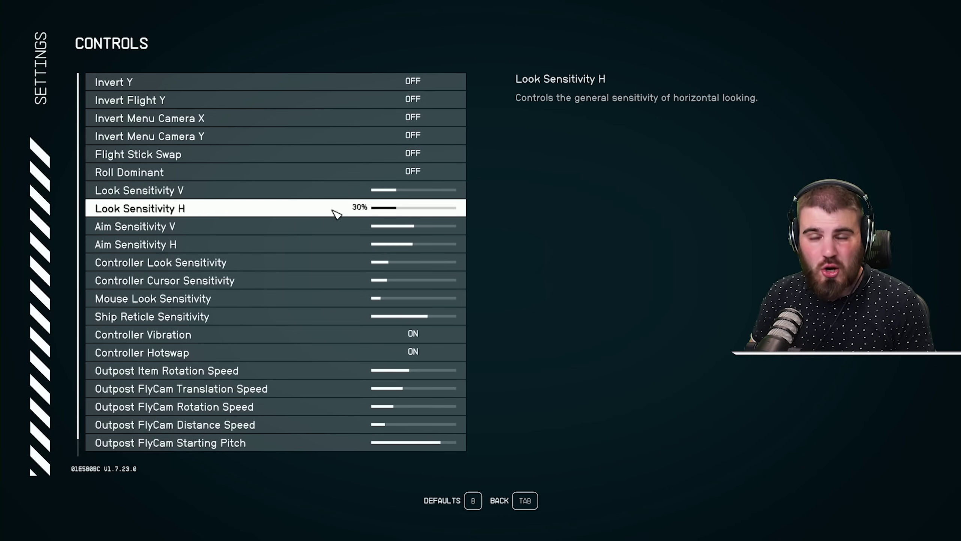
{"action": "left_click_drag", "start_coordinate": [390, 211], "coordinate": [383, 209]}
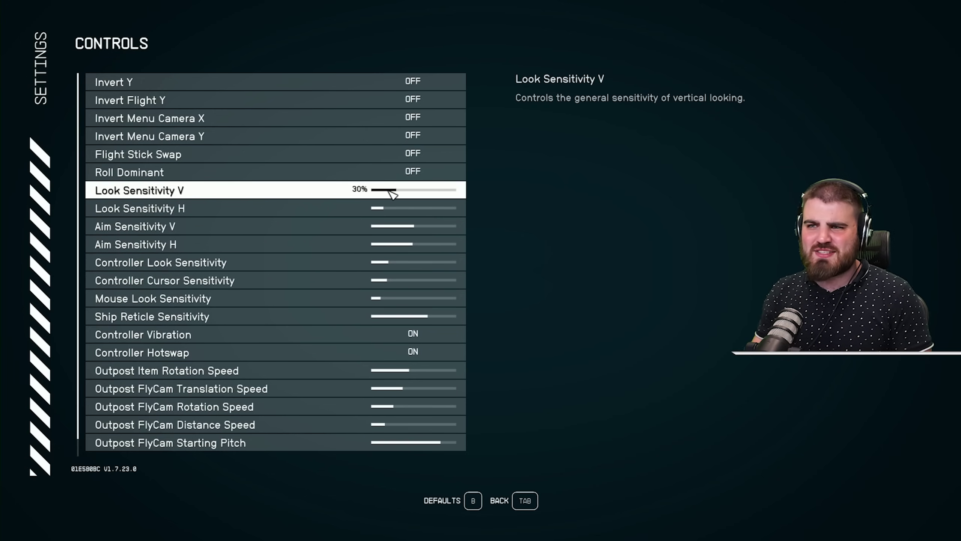
{"action": "mouse_move", "coordinate": [384, 300]}
{"action": "left_mouse_down"}
{"action": "mouse_move", "coordinate": [418, 298]}
{"action": "mouse_move", "coordinate": [384, 298]}
{"action": "left_mouse_up"}
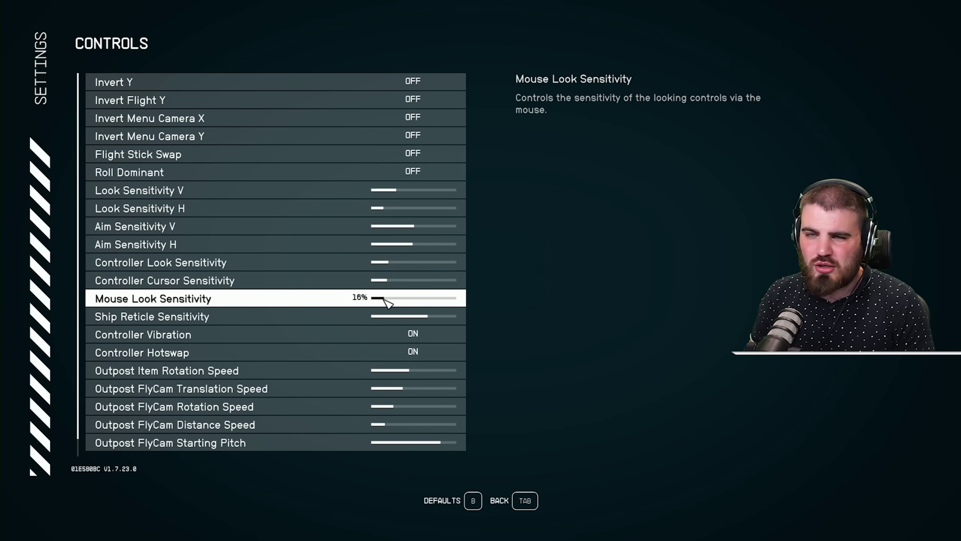